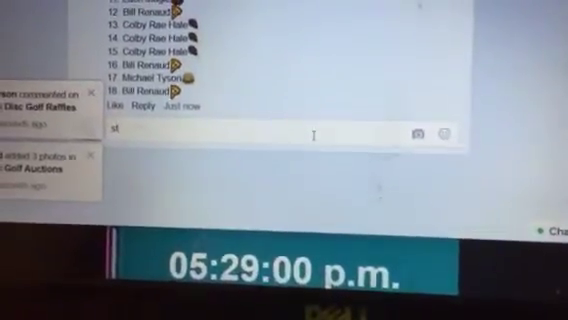
type("art")
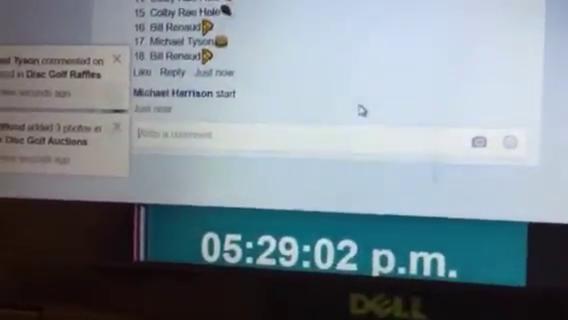